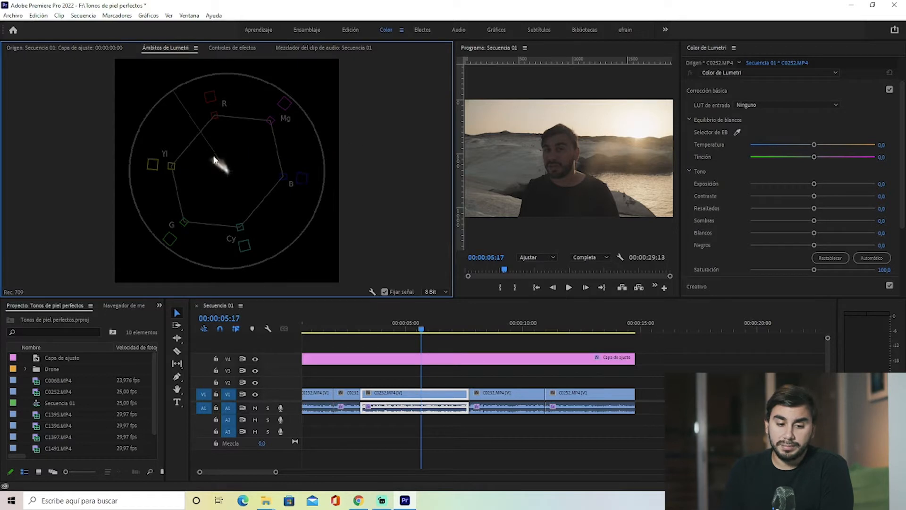
Step: Display the luminance waveform alongside the YUV vectorscope in the Lumetri scopes
right_click(259, 150)
left_click(333, 211)
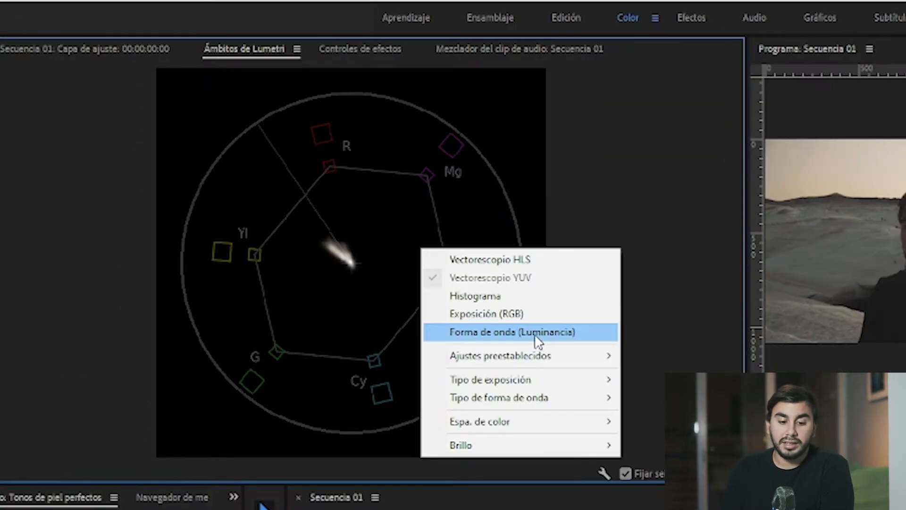
Step: Try the RGB waveform type in the scopes and return the waveform to Luminancia
right_click(552, 143)
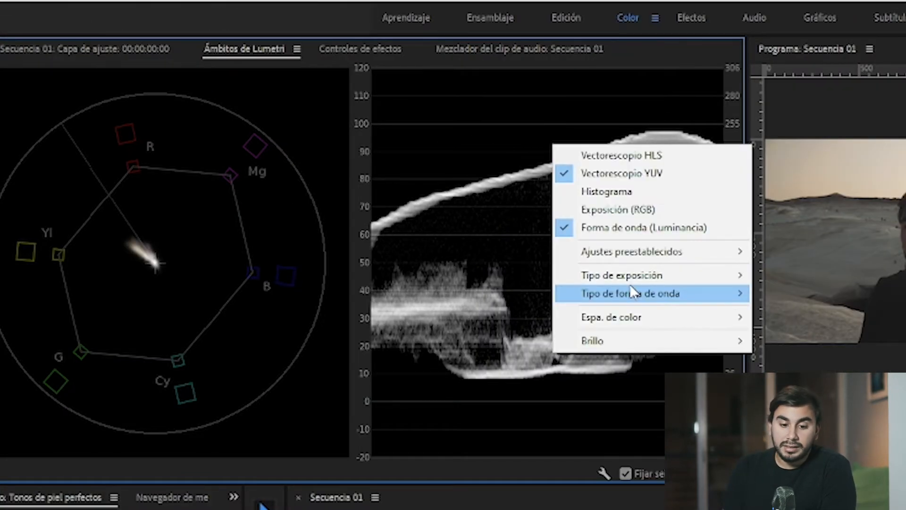
mouse_move(727, 294)
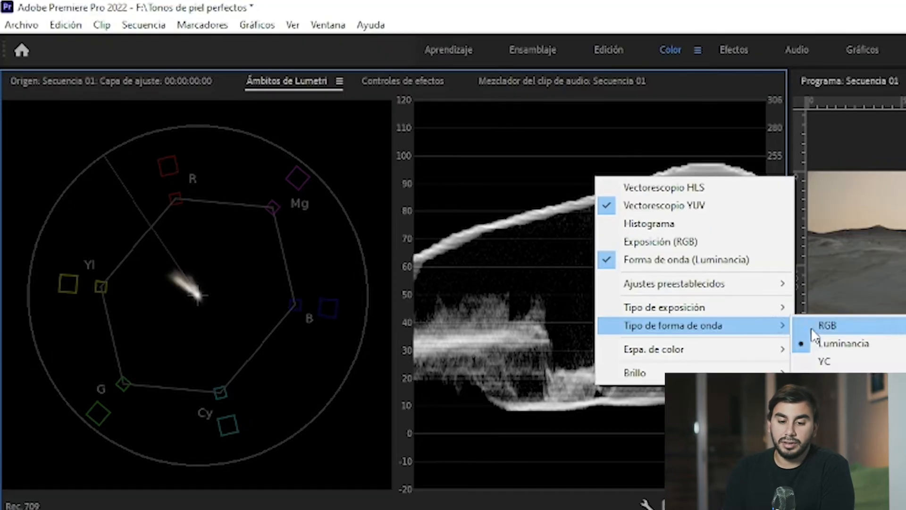
left_click(781, 291)
right_click(559, 240)
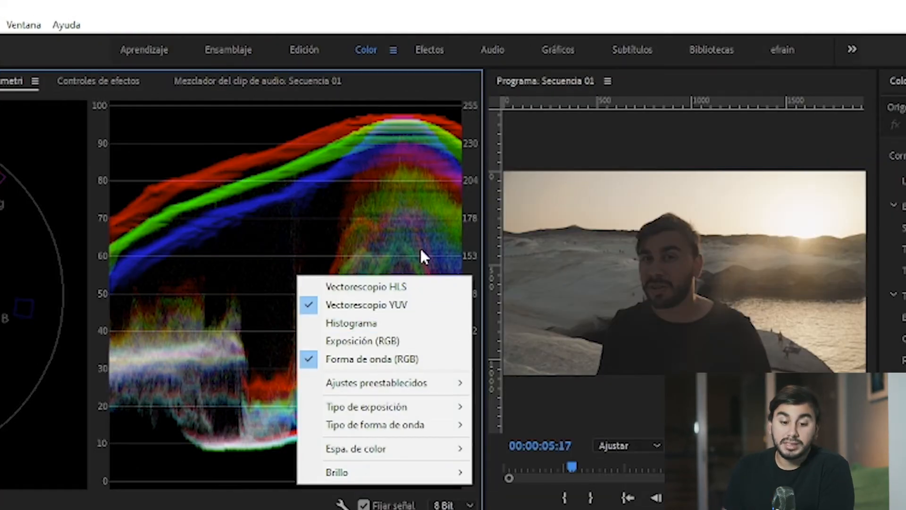
mouse_move(411, 425)
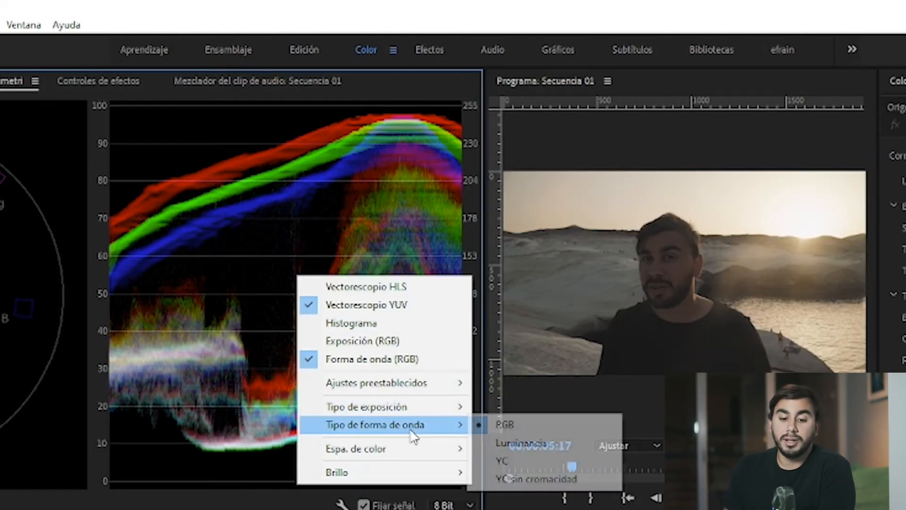
left_click(547, 446)
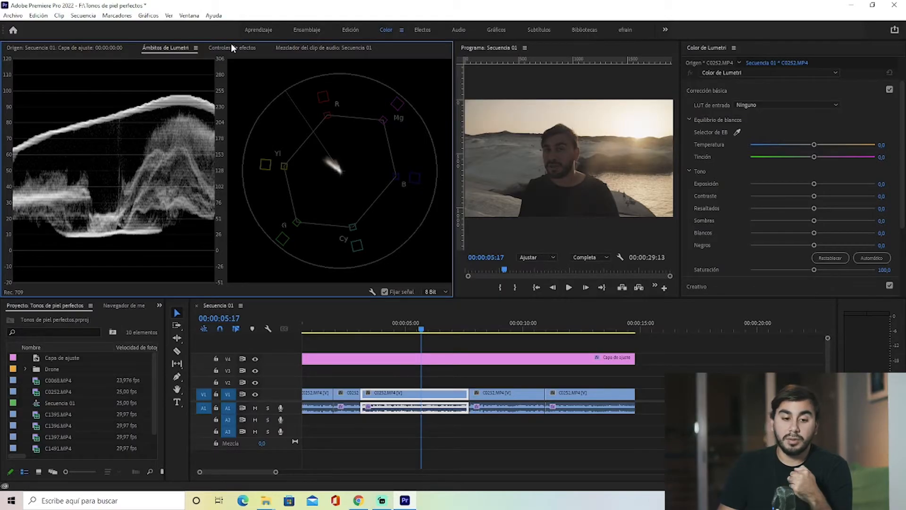
Step: Draw a small freeform opacity mask over the man's facial skin in clip C0252.MP4 and show the Lumetri scopes
left_click(232, 47)
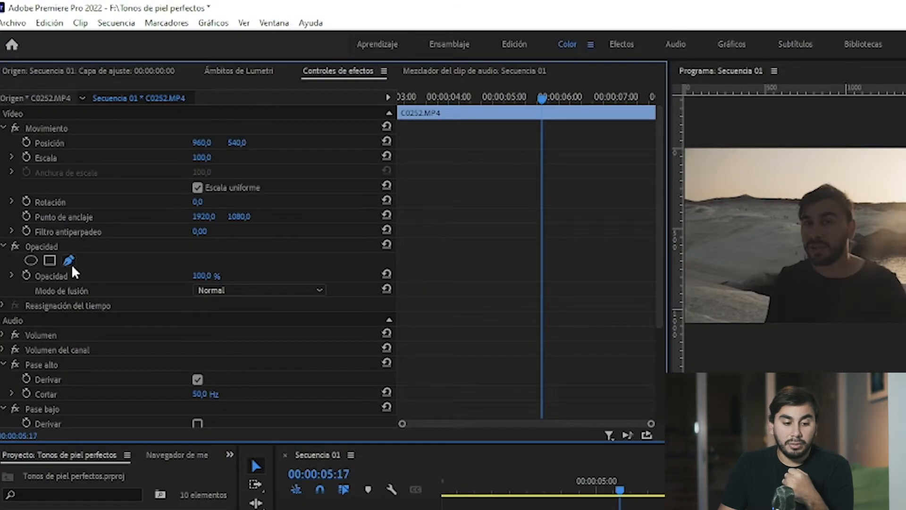
left_click(71, 264)
left_click(390, 236)
left_click(409, 240)
left_click(410, 219)
left_click(391, 236)
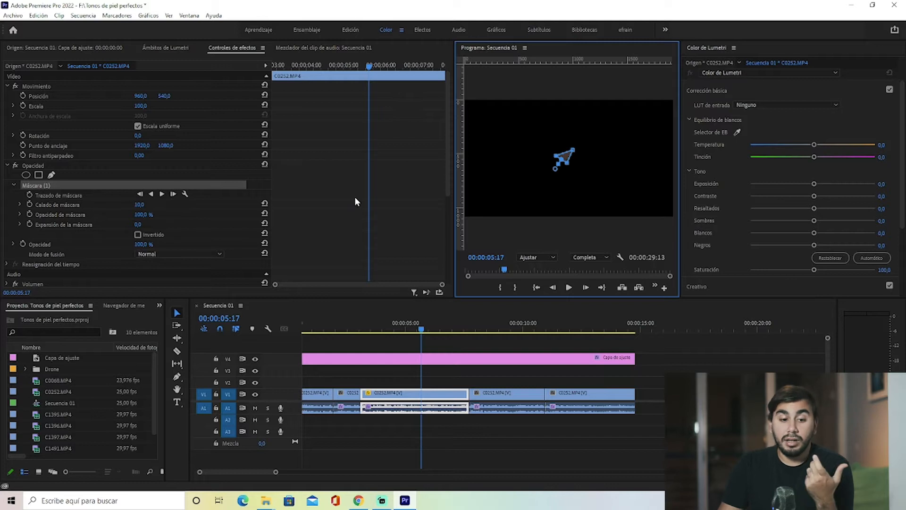
left_click(165, 47)
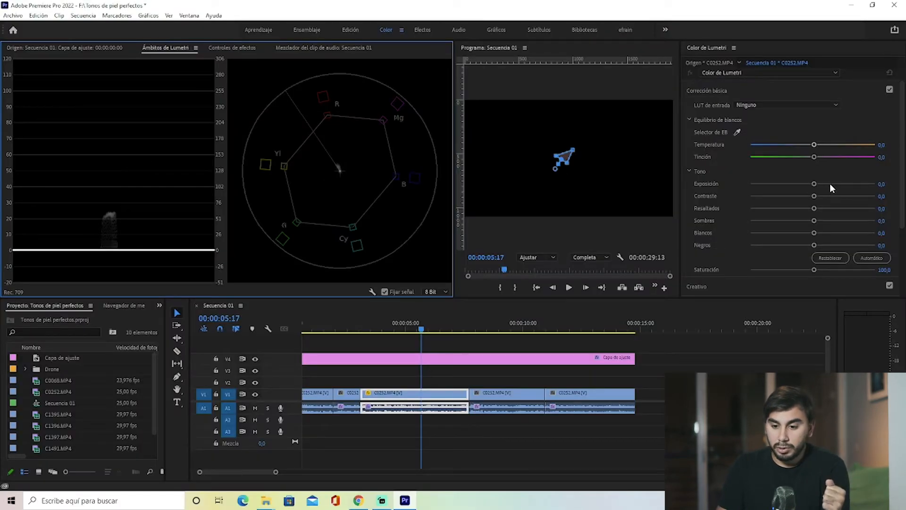
Step: Try an Exposición of 2.5 on the masked skin and check the frame with the opacity mask switched off
left_click(853, 183)
left_click_drag(830, 184, 845, 184)
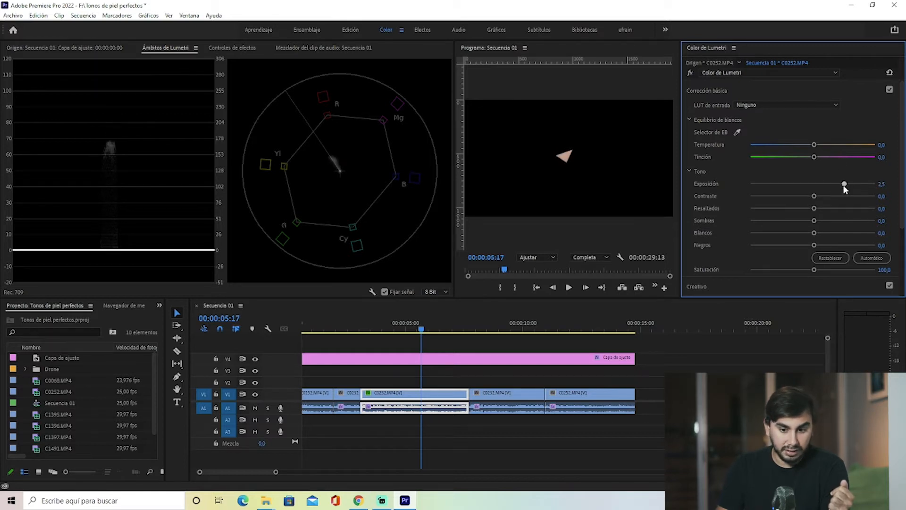
left_click(231, 47)
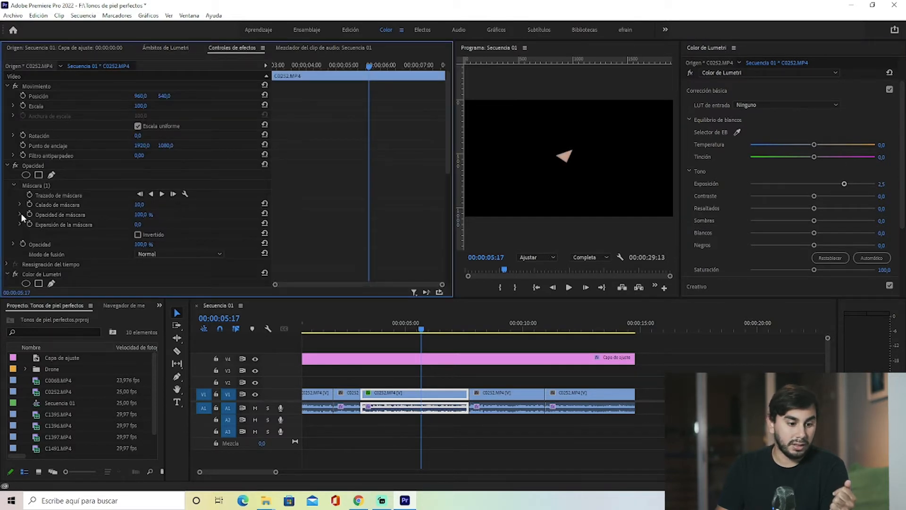
left_click(15, 166)
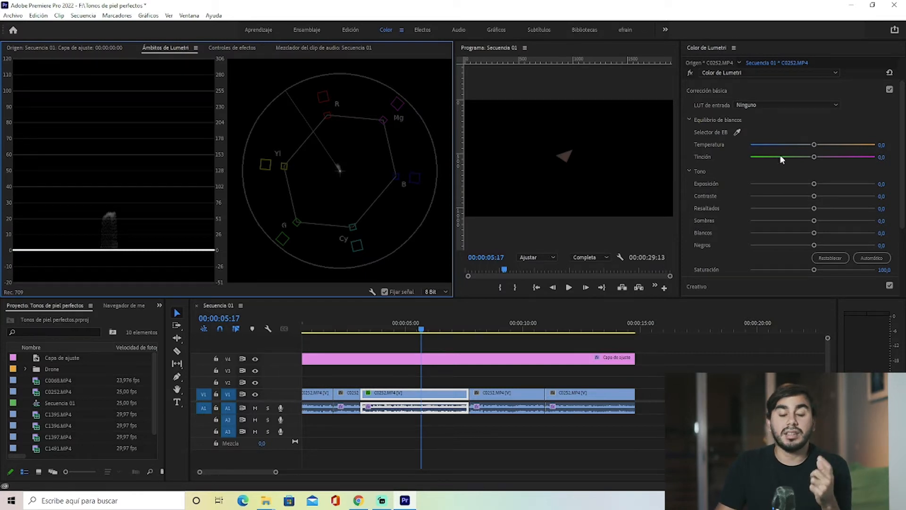
Step: Set Resaltados to 78.9 and Blancos to 49.4 on the clip, and examine the masked skin in the enlarged scopes
left_click_drag(826, 209, 862, 209)
left_click_drag(815, 233, 843, 236)
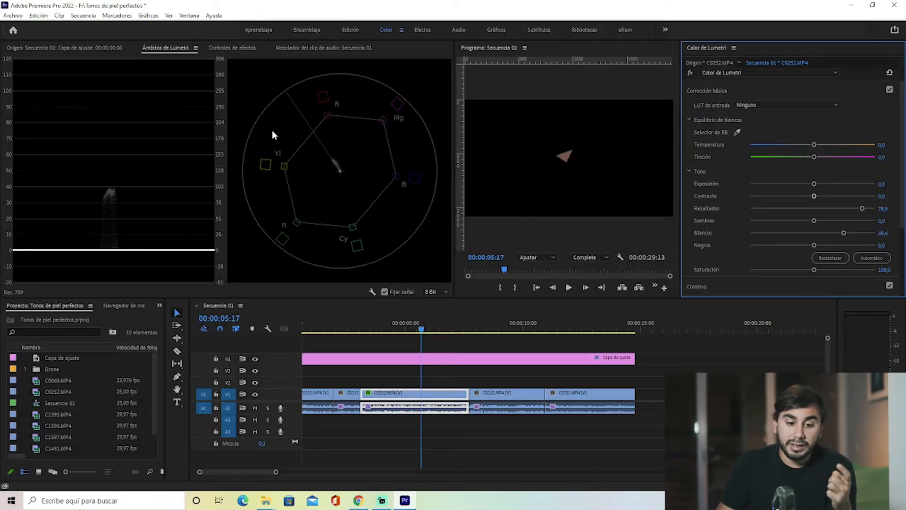
key("grave")
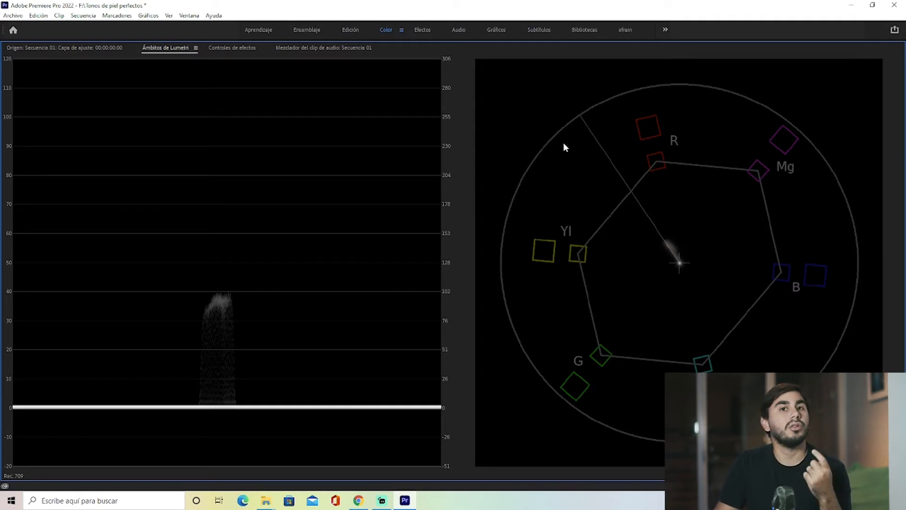
key("grave")
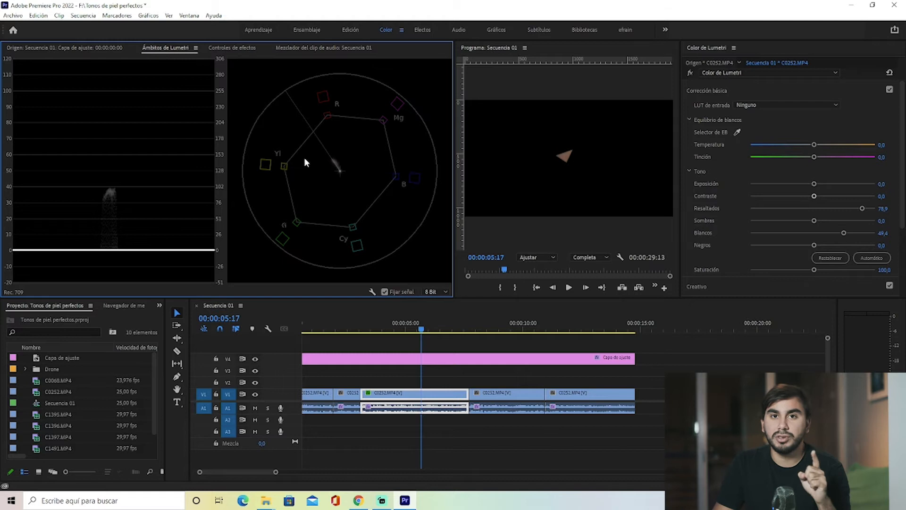
key("grave")
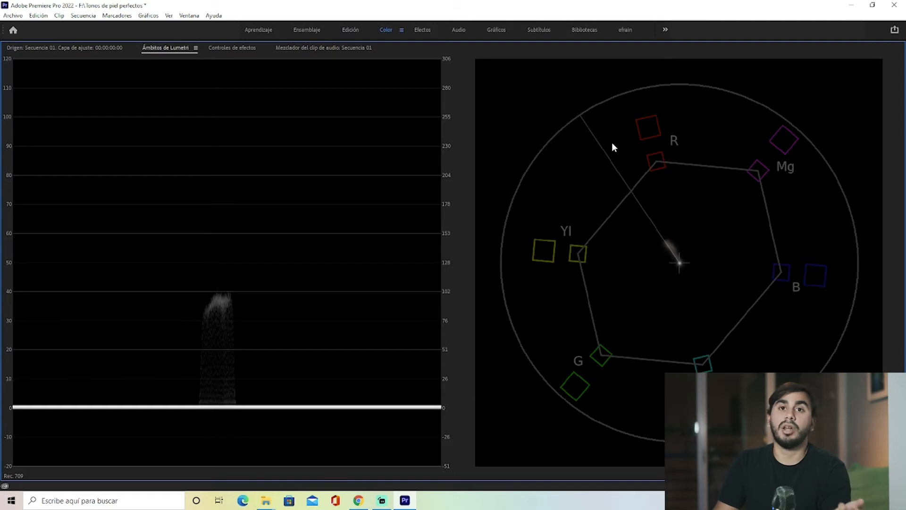
key("grave")
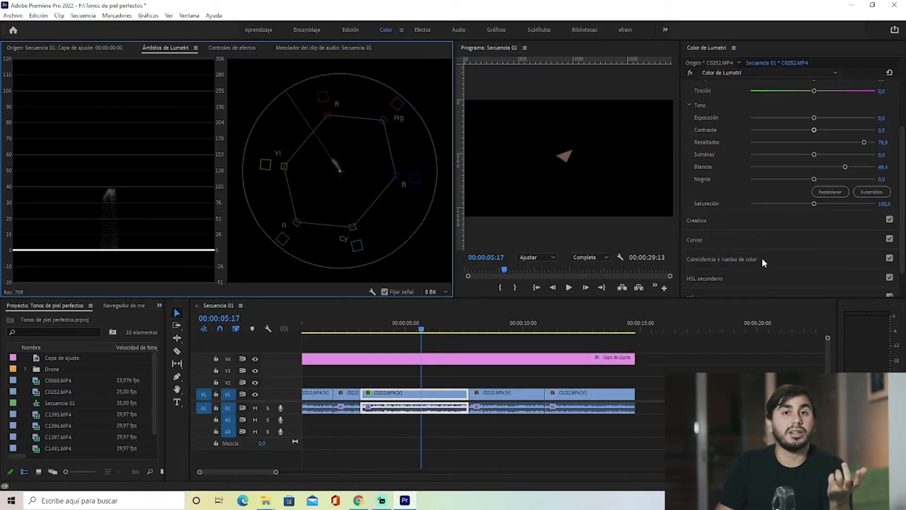
Step: Shift the Medios tonos color wheel toward orange along the skin tone line, and settle it just off its centre
left_click(762, 258)
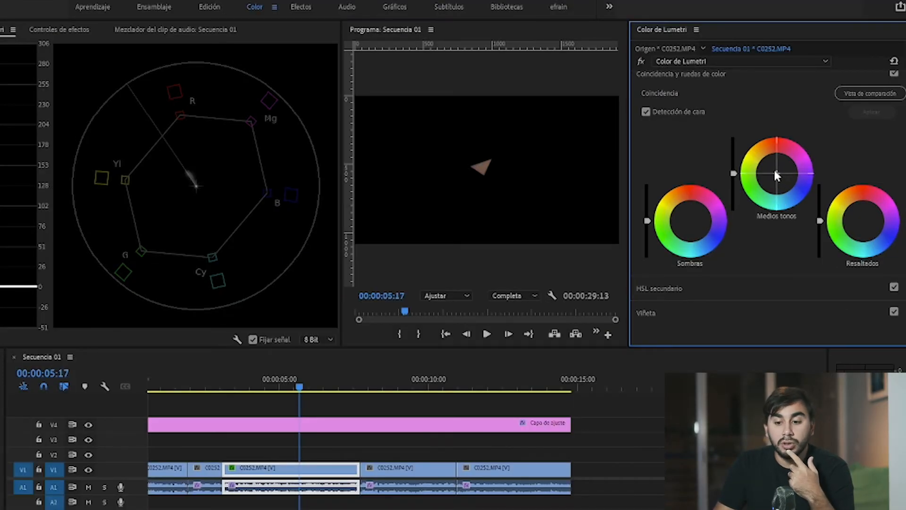
mouse_move(774, 170)
left_mouse_down()
mouse_move(777, 184)
mouse_move(772, 161)
left_mouse_up()
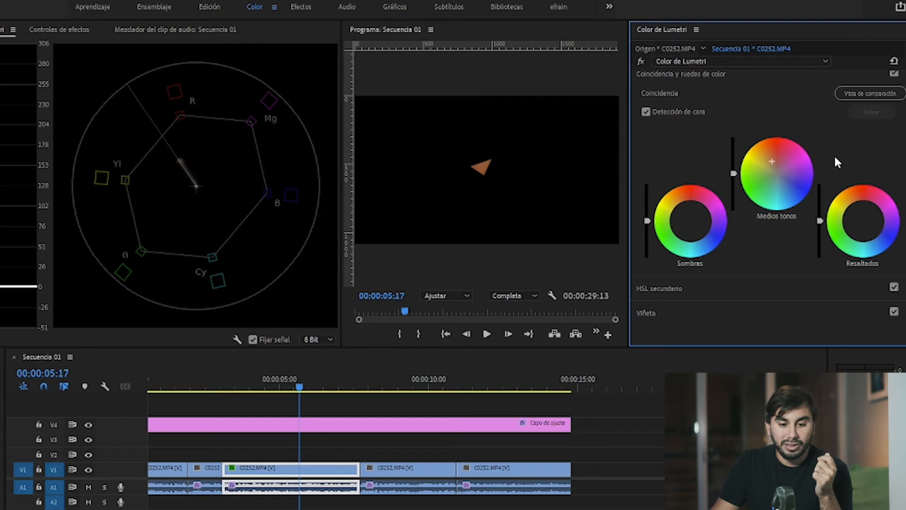
left_click_drag(779, 168, 776, 173)
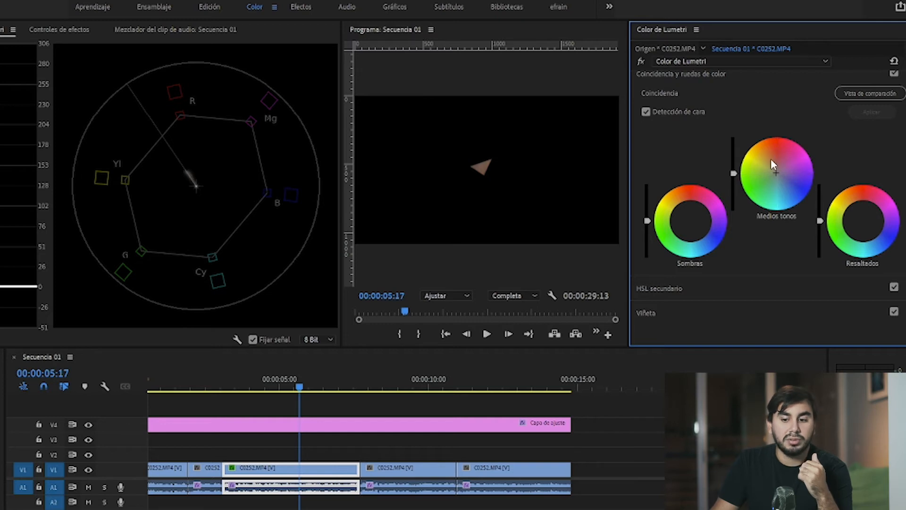
Step: Disable the clip's Opacidad effect to reveal the whole frame, and inspect the graded face in the maximised program view and the scopes
left_click(61, 29)
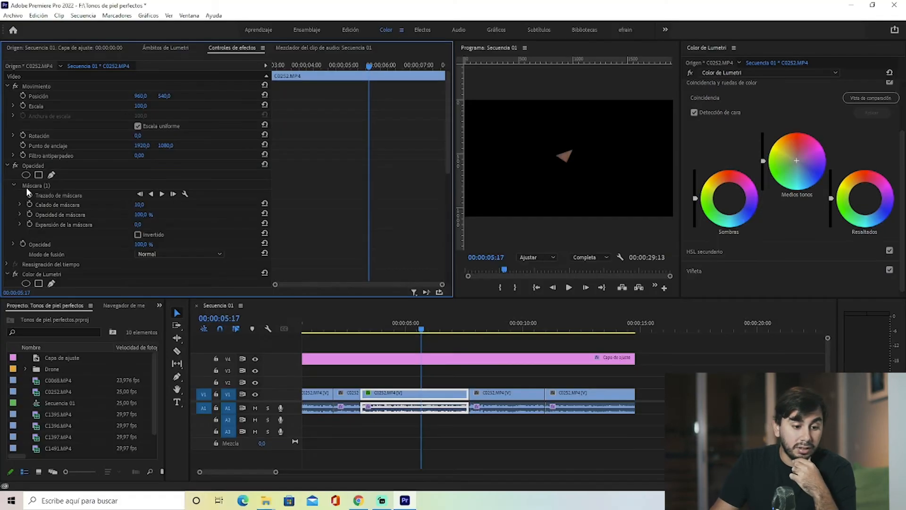
key("grave")
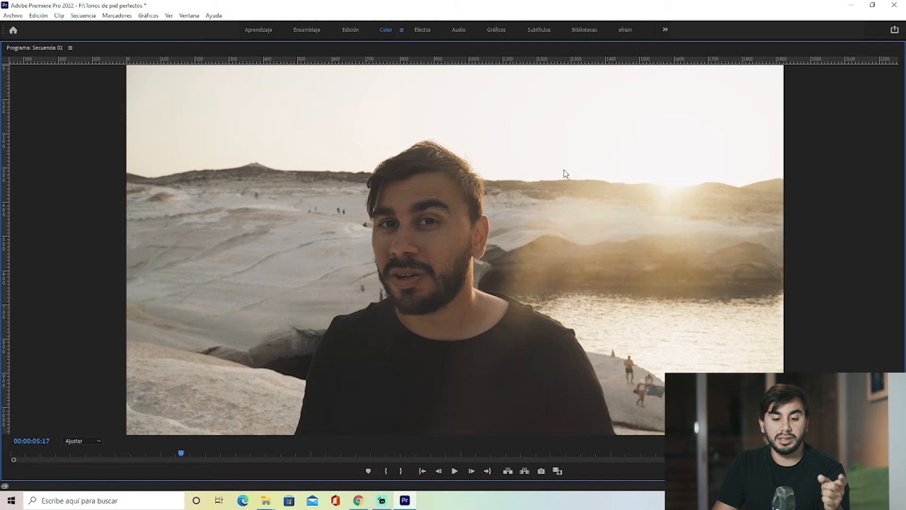
key("grave")
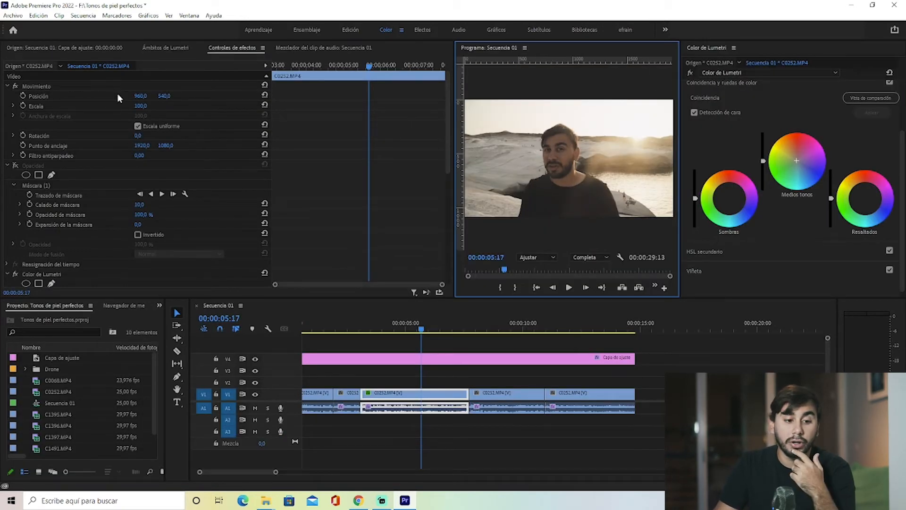
left_click(167, 50)
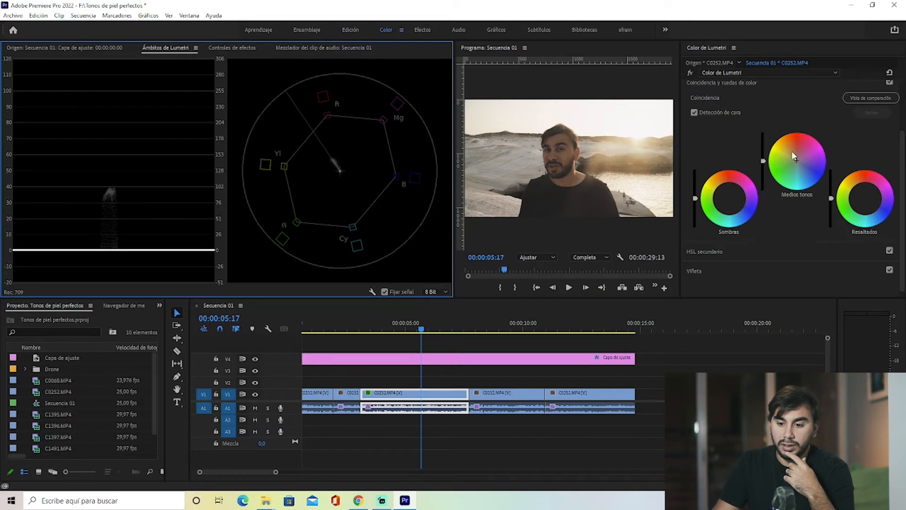
key("grave")
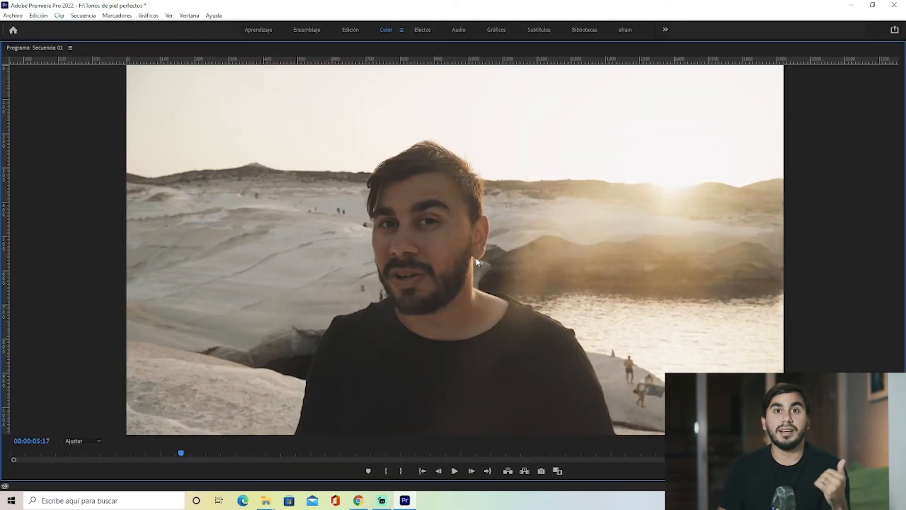
key("grave")
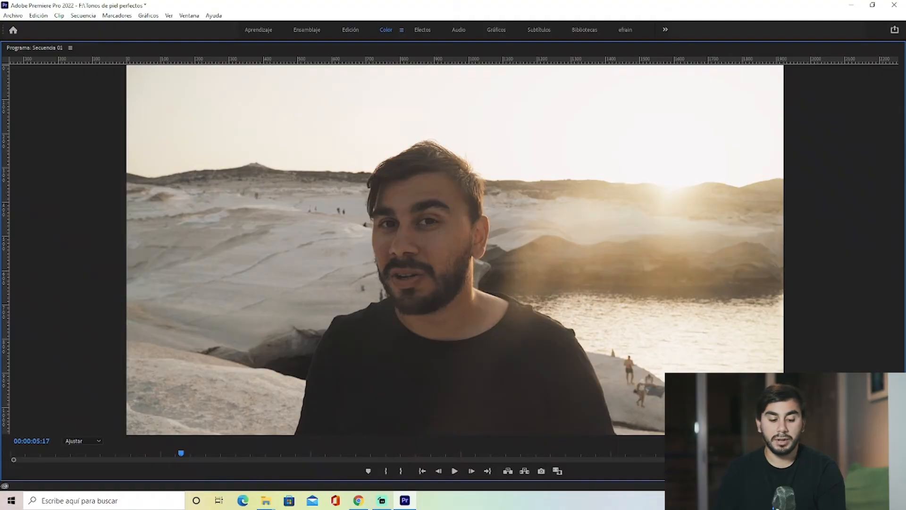
Step: Set the clip's Exposición to 0.2 and review the frame in the maximised program view
key("grave")
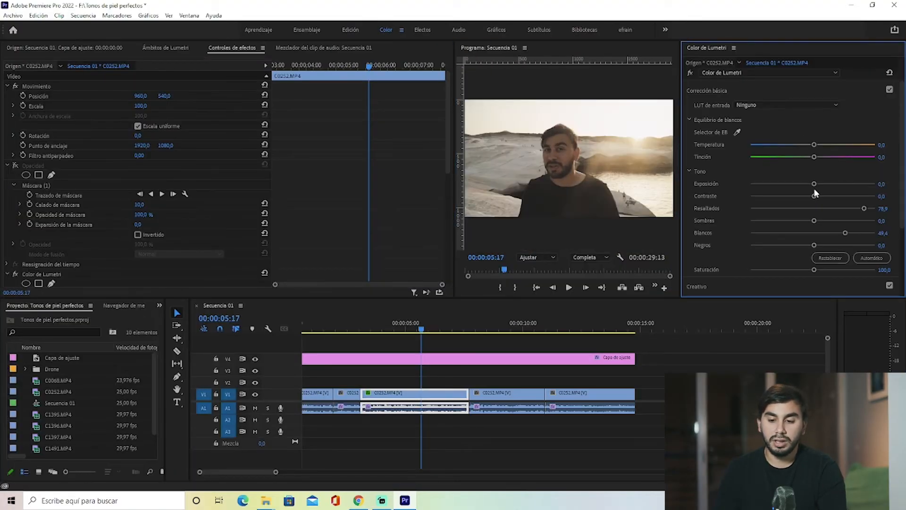
left_click_drag(814, 184, 816, 186)
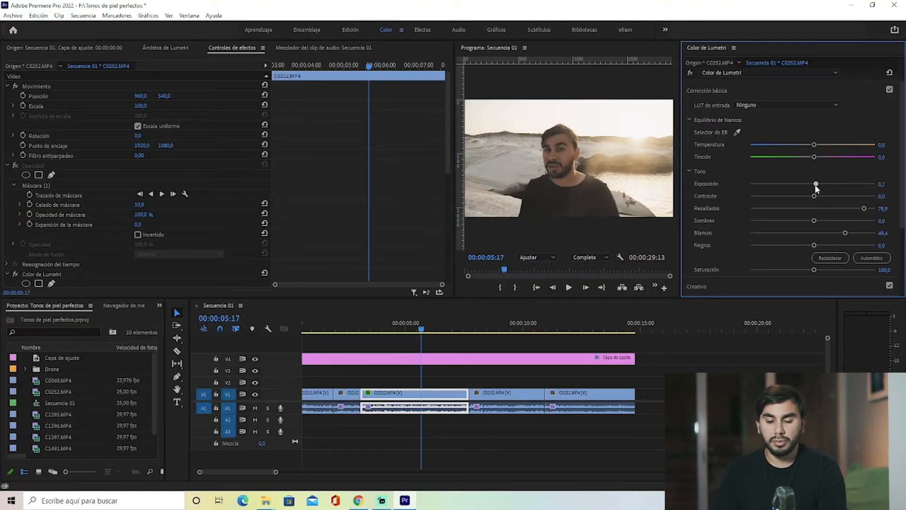
key("grave")
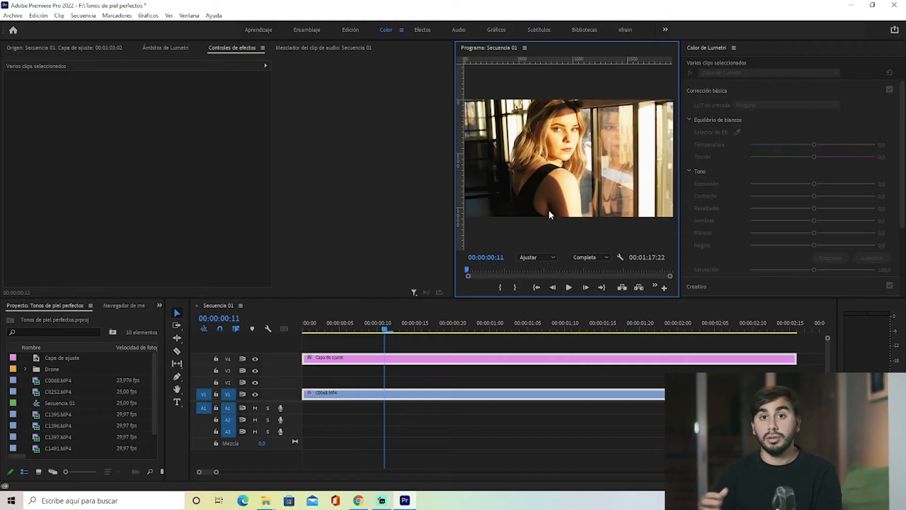
Step: Draw a closed freeform opacity mask across the woman's cheeks and nose in clip C0068.MP4
left_click(478, 407)
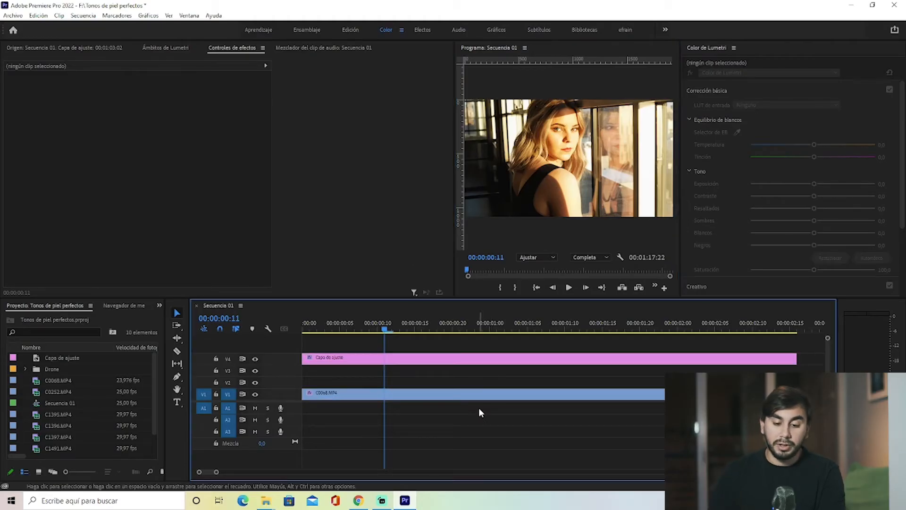
left_click(477, 396)
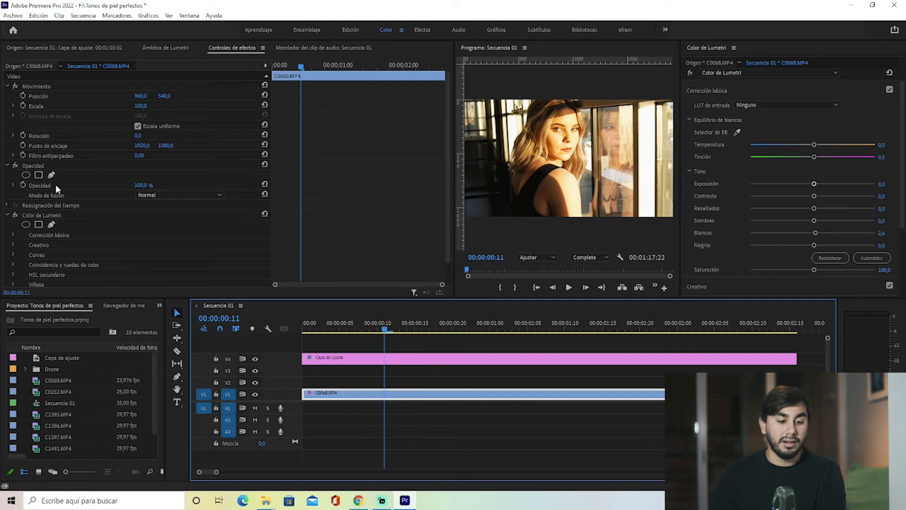
left_click(51, 175)
left_click(552, 133)
left_click(568, 130)
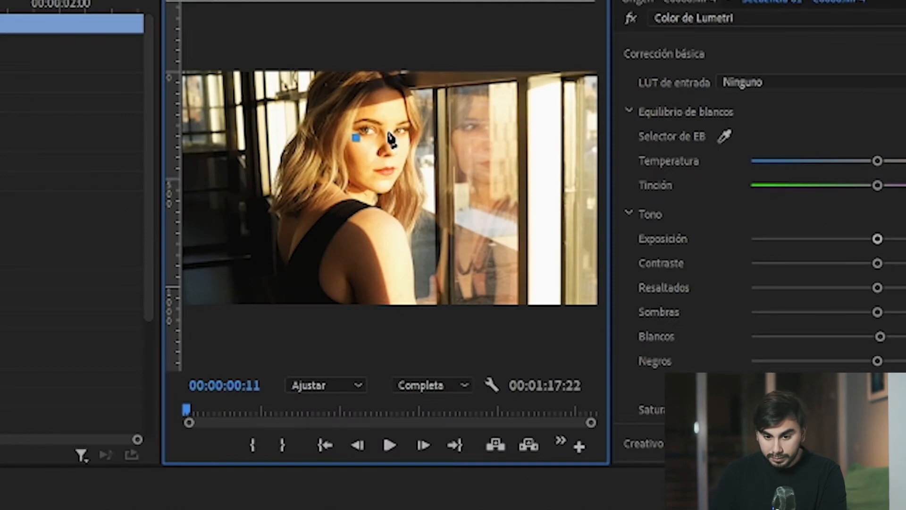
left_click(406, 142)
left_click(386, 161)
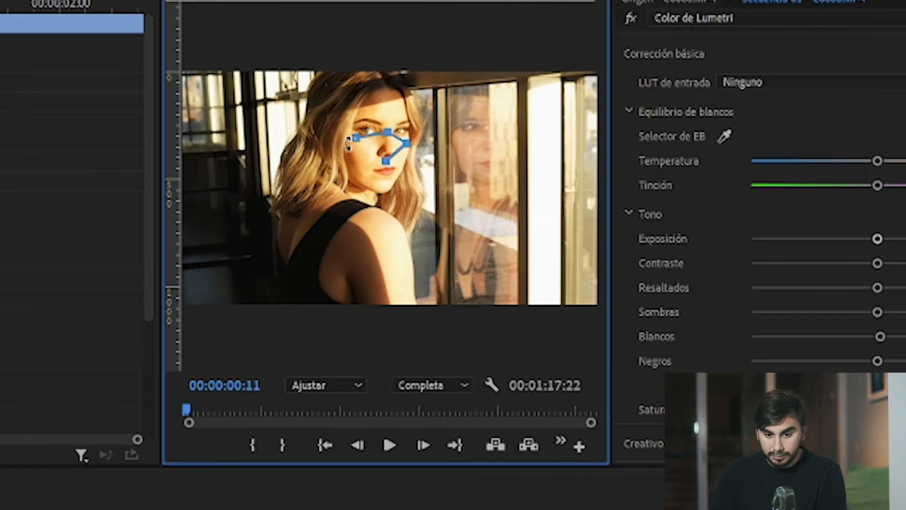
left_click(356, 137)
Step: Lower Resaltados to -40.4 and Blancos to -31.3 on the woman's clip, using the Lumetri scopes as a guide
left_click(174, 50)
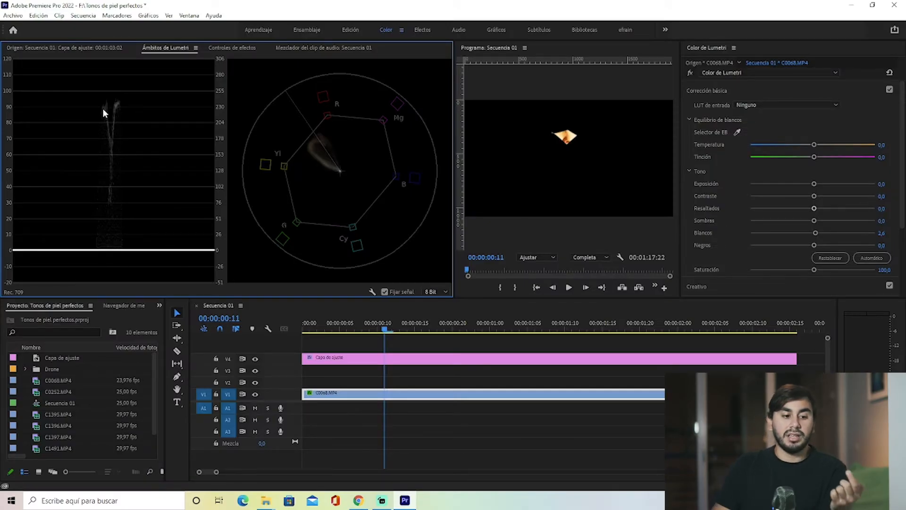
left_click_drag(813, 208, 794, 233)
left_click(788, 209)
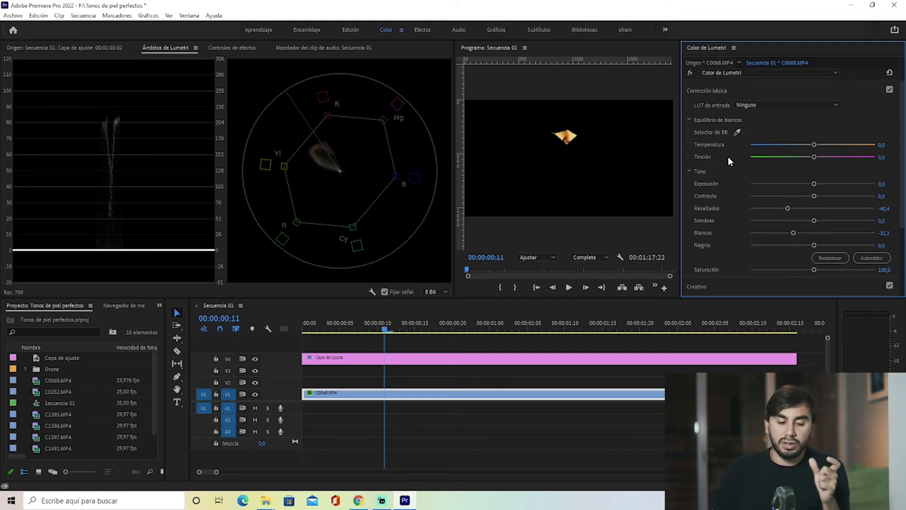
Step: Try shifting the Medios tonos colour wheel slightly to bring the woman's skin trace onto the skin tone line, using the unmasked frame and scopes
scroll(793, 186, "down", 10)
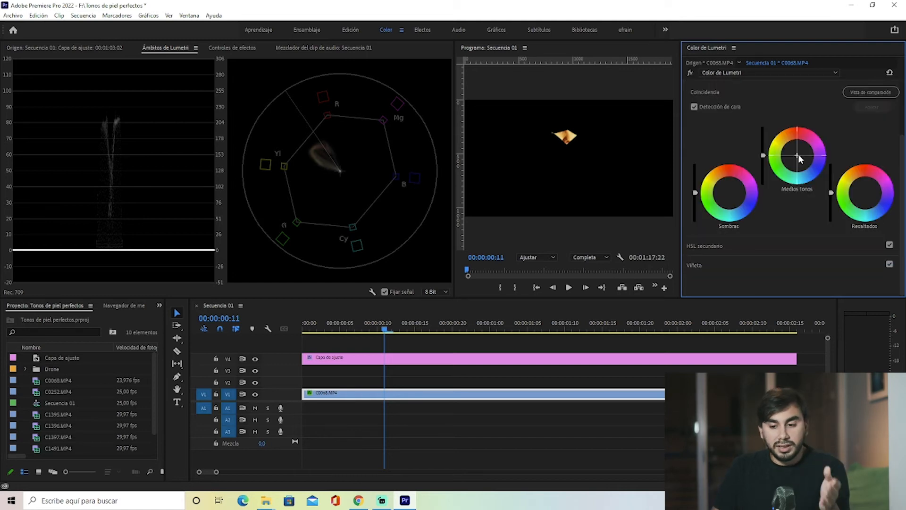
left_click_drag(798, 156, 795, 158)
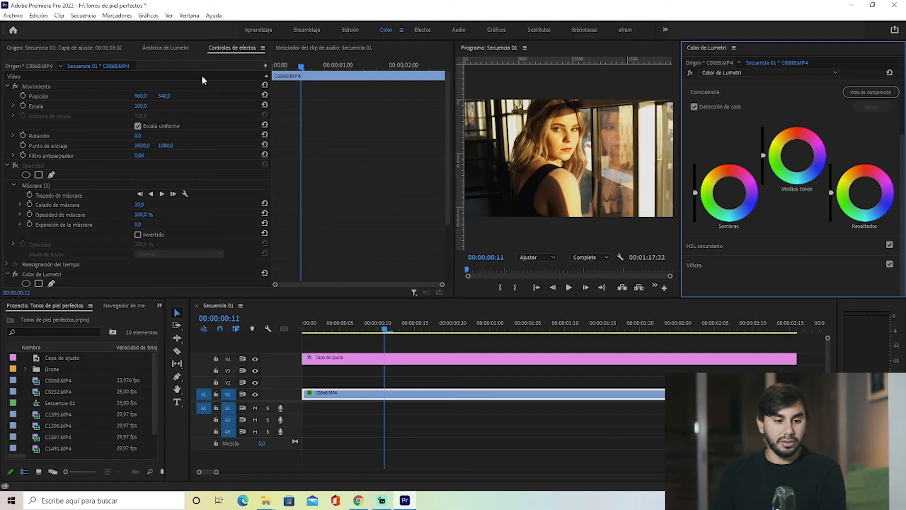
left_click(166, 48)
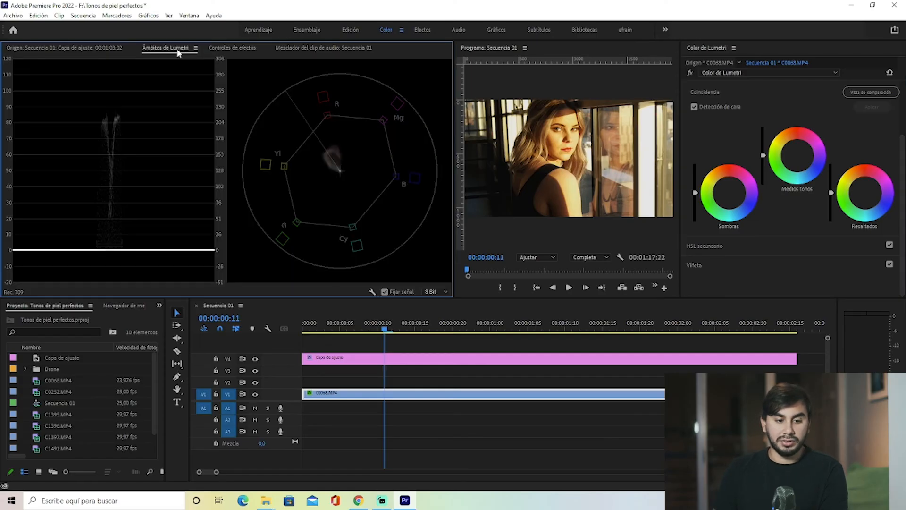
Step: Expand the Curvas section to the Tono y tono curve, and re-enable the clip's Opacidad effect to isolate the masked skin for the scopes
left_click(756, 253)
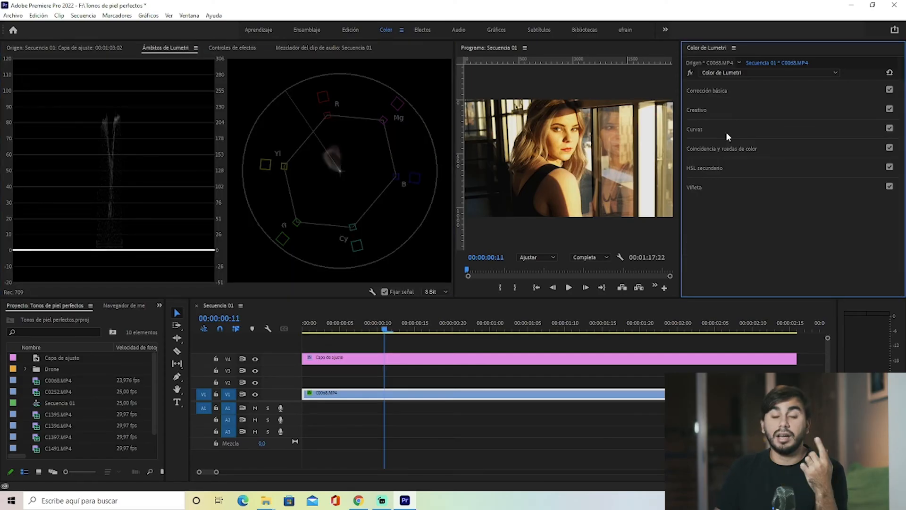
left_click(726, 129)
scroll(801, 214, "down", 4)
scroll(801, 215, "down", 3)
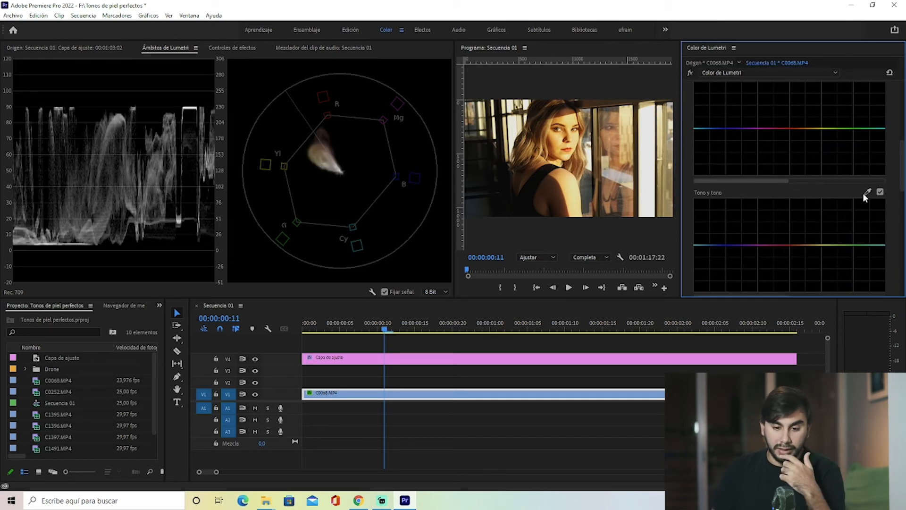
key("shift+5")
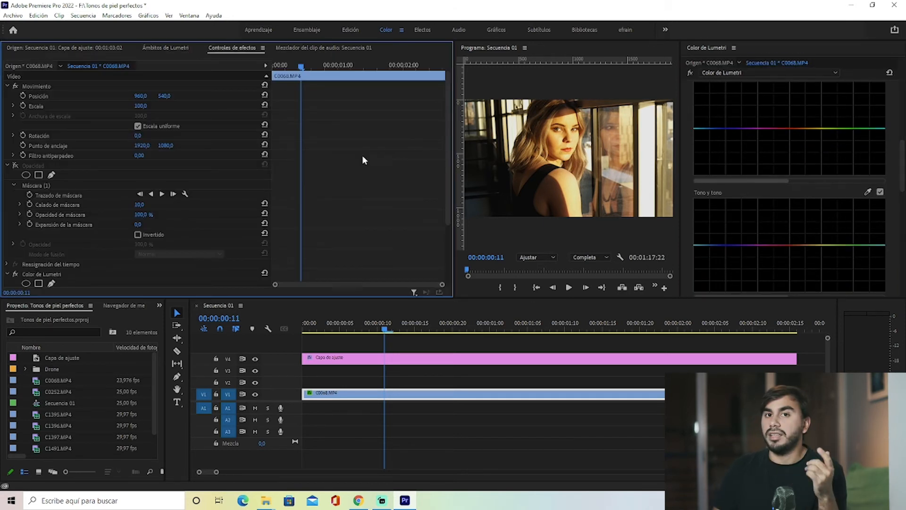
left_click(15, 166)
left_click(165, 47)
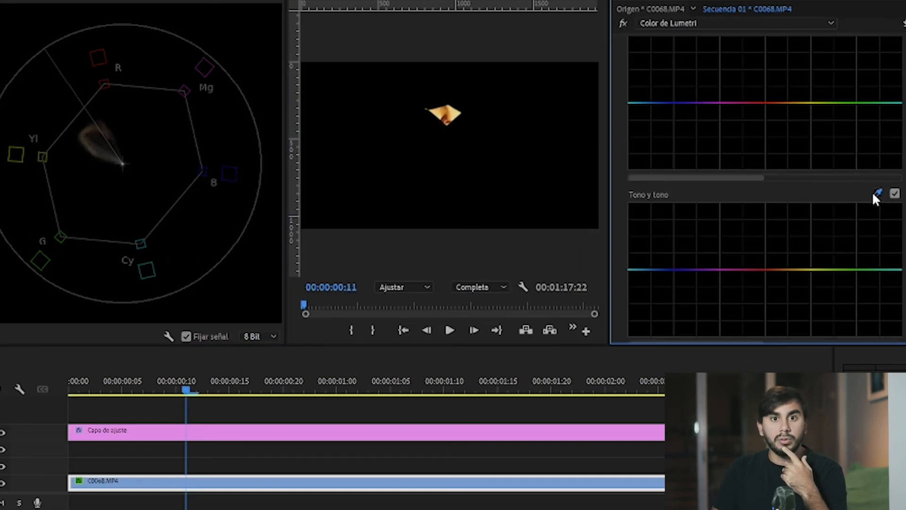
Step: Sample the masked skin for the Tono y tono curve and raise the middle orange point slightly toward the skin tone line
left_click(867, 192)
left_click(447, 105)
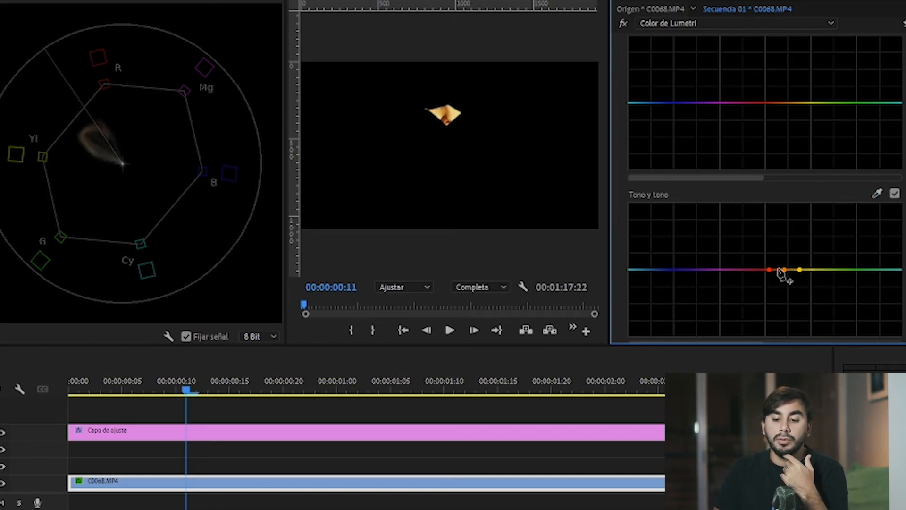
left_click(785, 271)
mouse_move(786, 272)
left_mouse_down()
mouse_move(780, 268)
mouse_move(788, 273)
left_mouse_up()
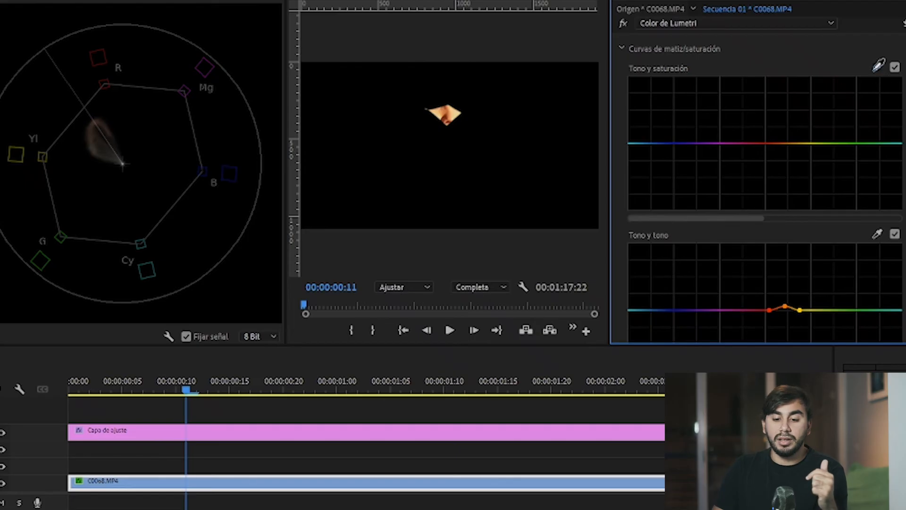
Step: Sample the skin for the Tono y saturación curve, pull its middle point down to desaturate it, and fine-tune the middle Tono y tono point
left_click(453, 115)
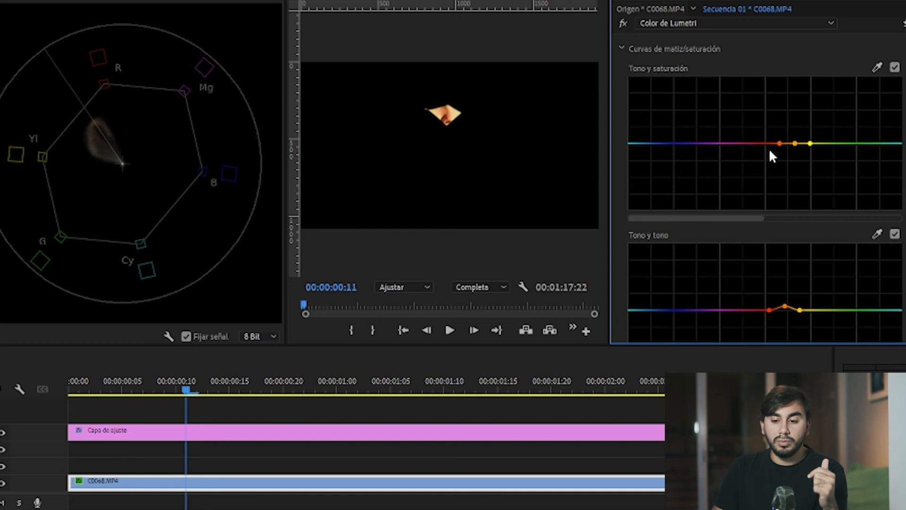
left_click_drag(795, 144, 795, 182)
left_click(782, 308)
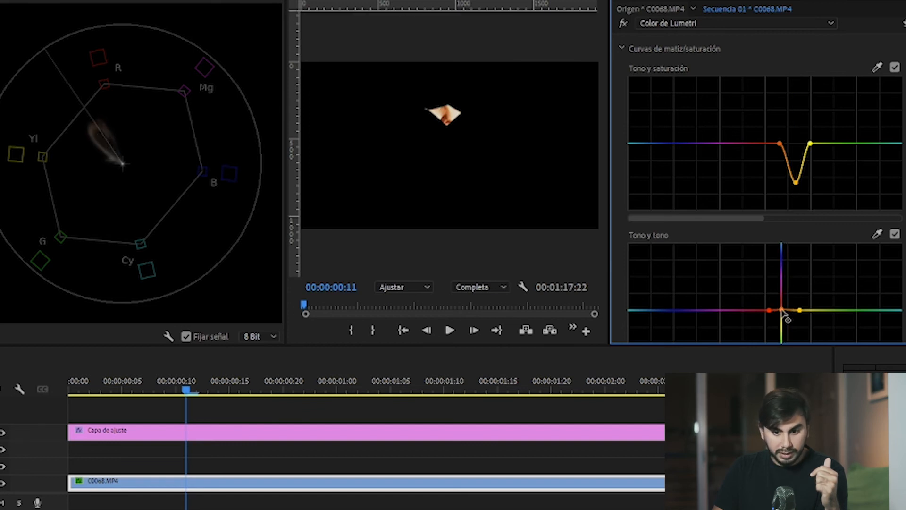